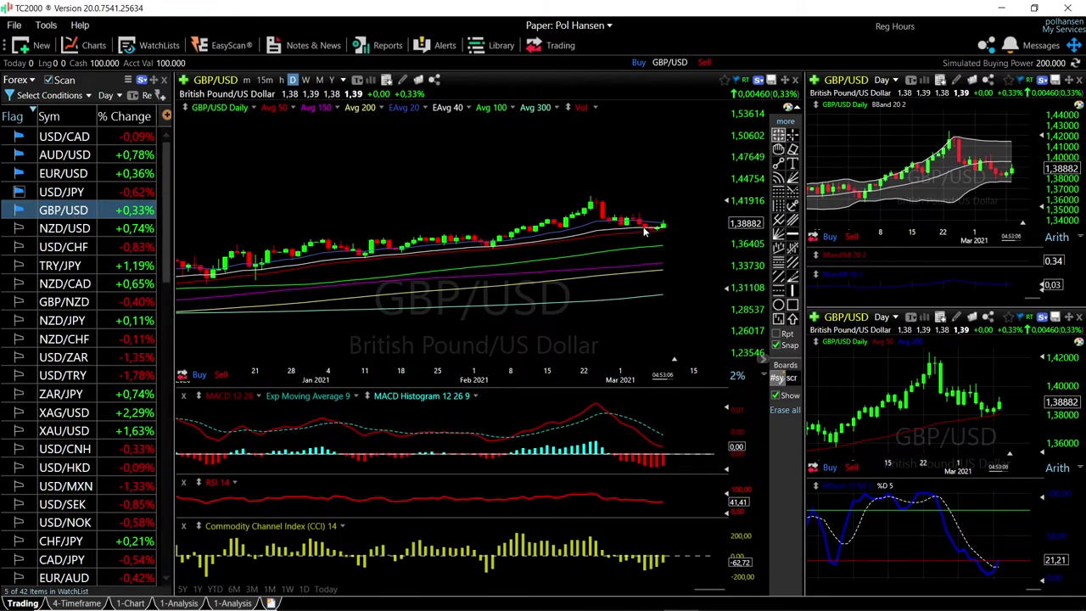
Zoom the main GBP/USD daily chart out and back in on the mid-February to early March 2021 candles
scroll(680, 252, up, 3)
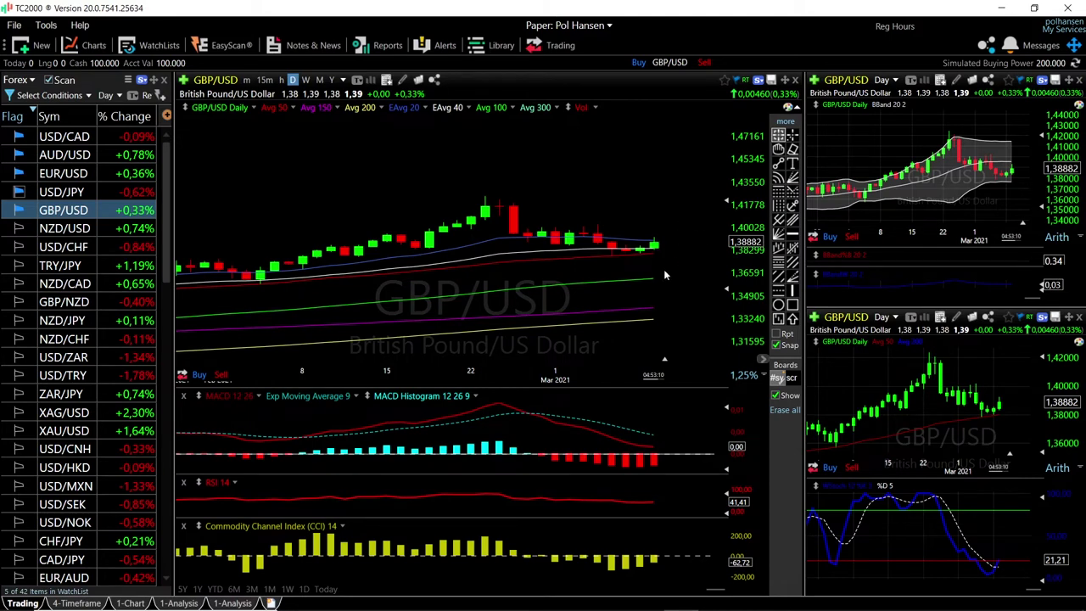
scroll(663, 278, up, 3)
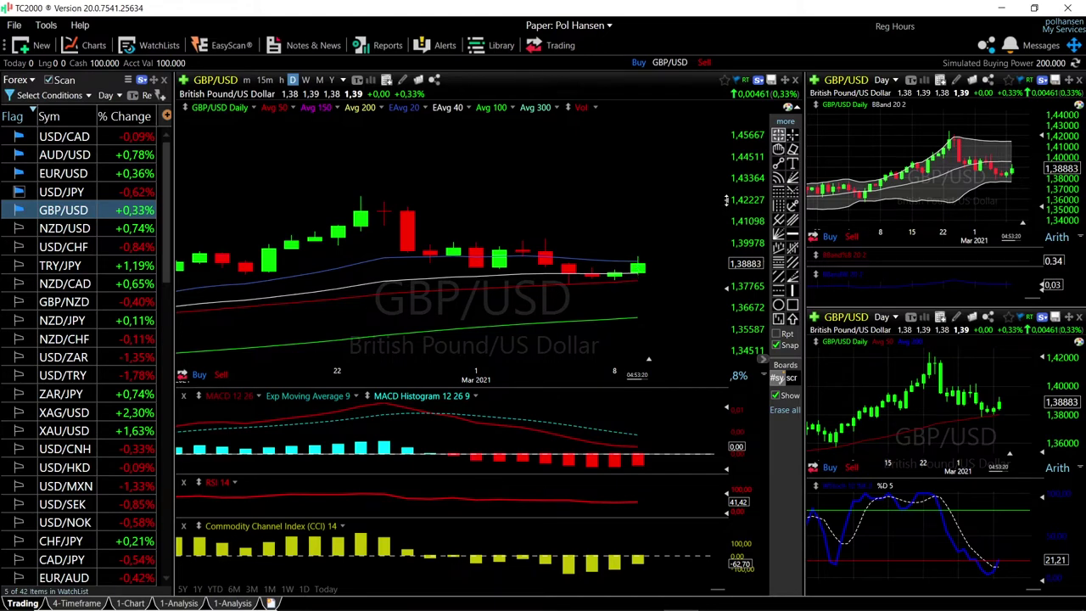
scroll(662, 278, down, 5)
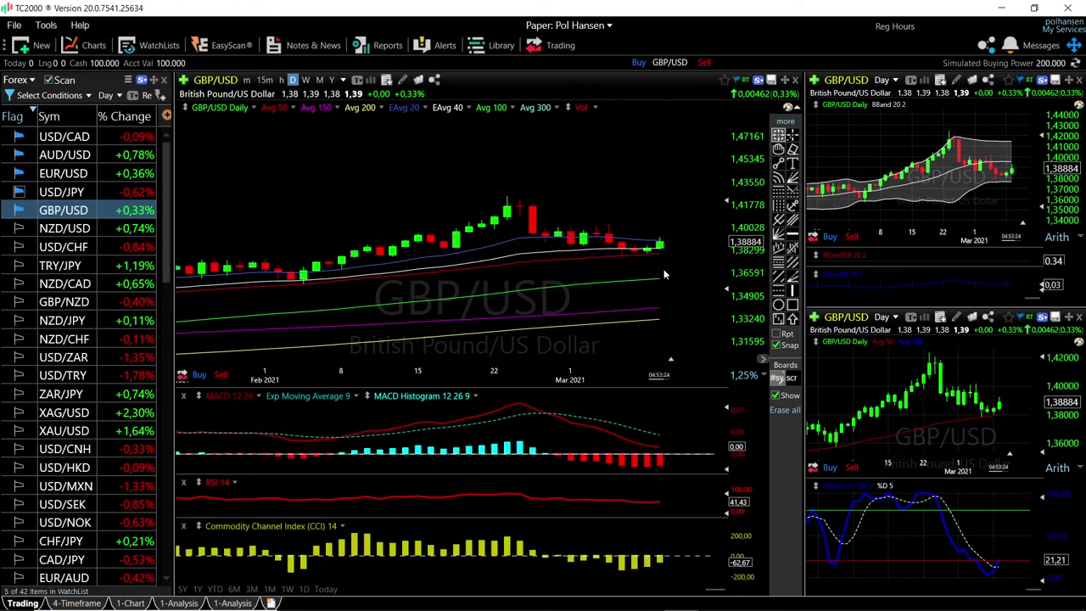
scroll(664, 274, down, 6)
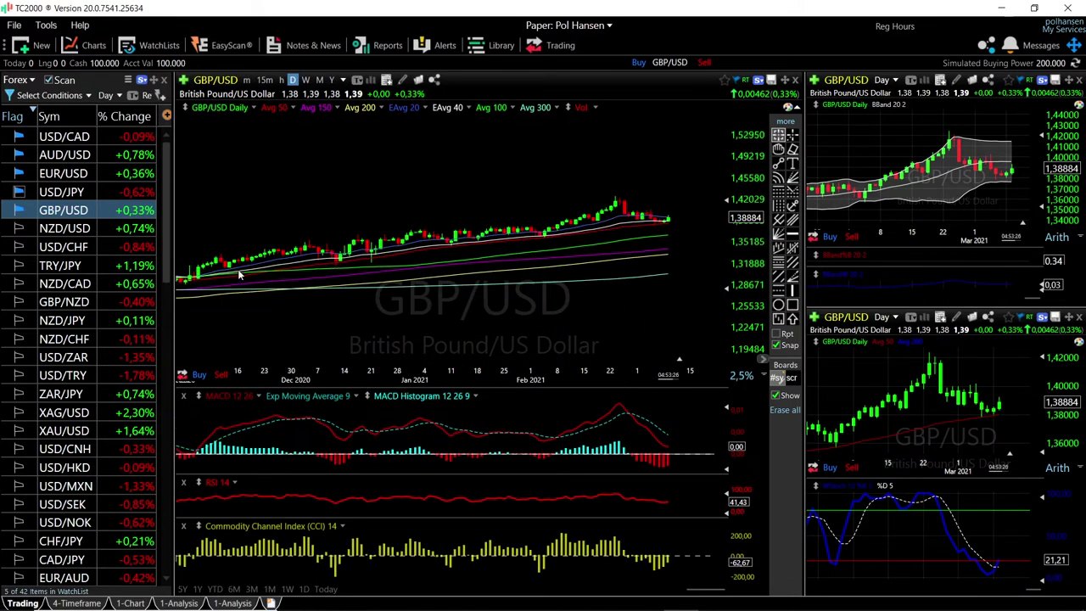
scroll(691, 237, up, 6)
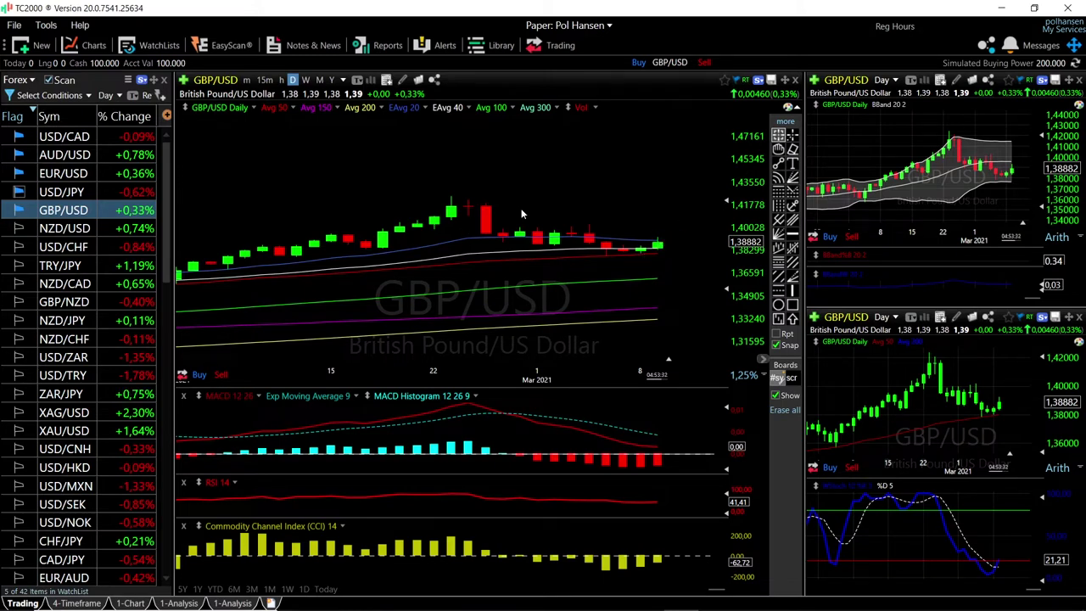
Draw a horizontal resistance line near the GBP/USD late-February high and set it at 1,41488
click(793, 235)
click(462, 200)
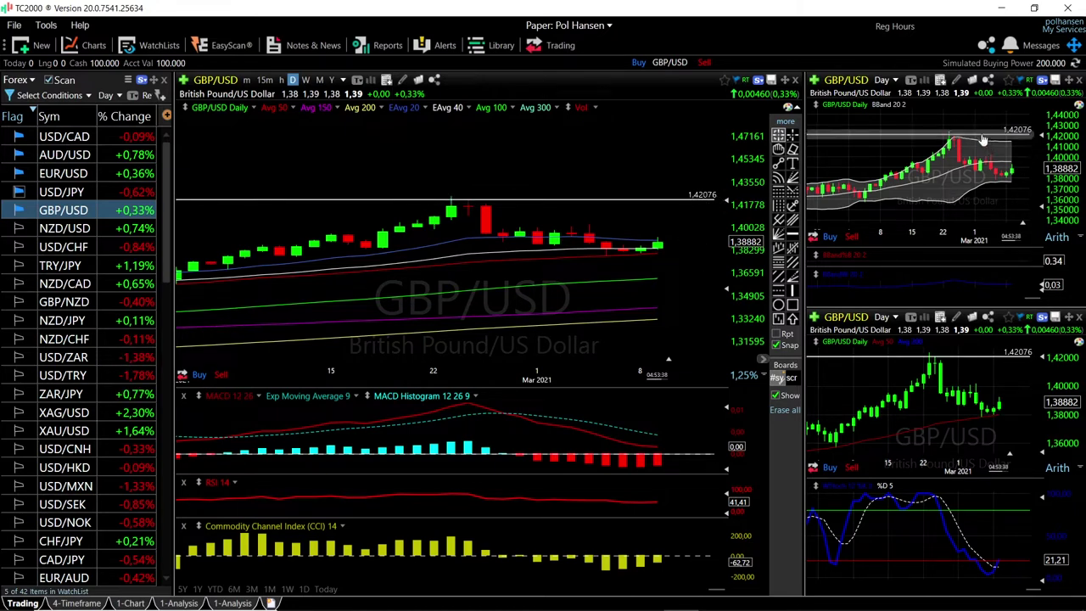
drag(986, 141, 982, 146)
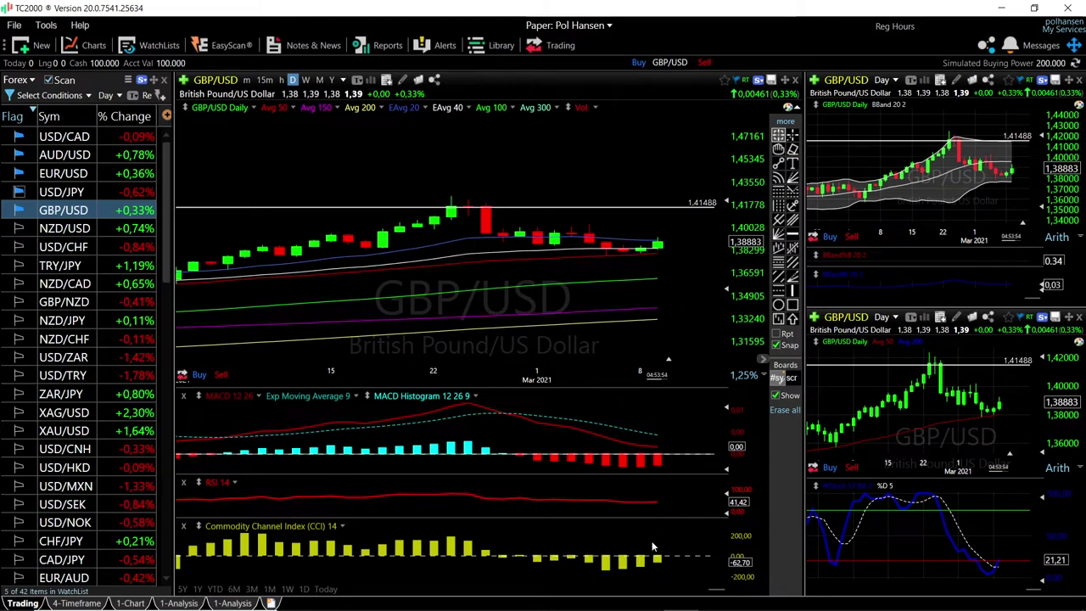
scroll(617, 427, down, 5)
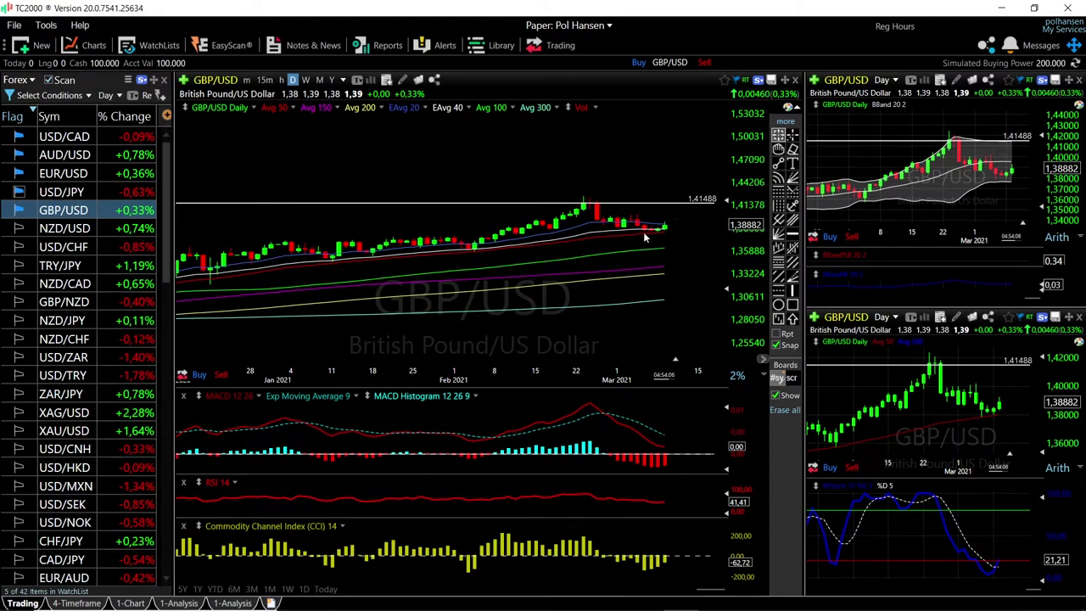
Switch the charts to USD/JPY daily and zoom out over its price history
click(61, 192)
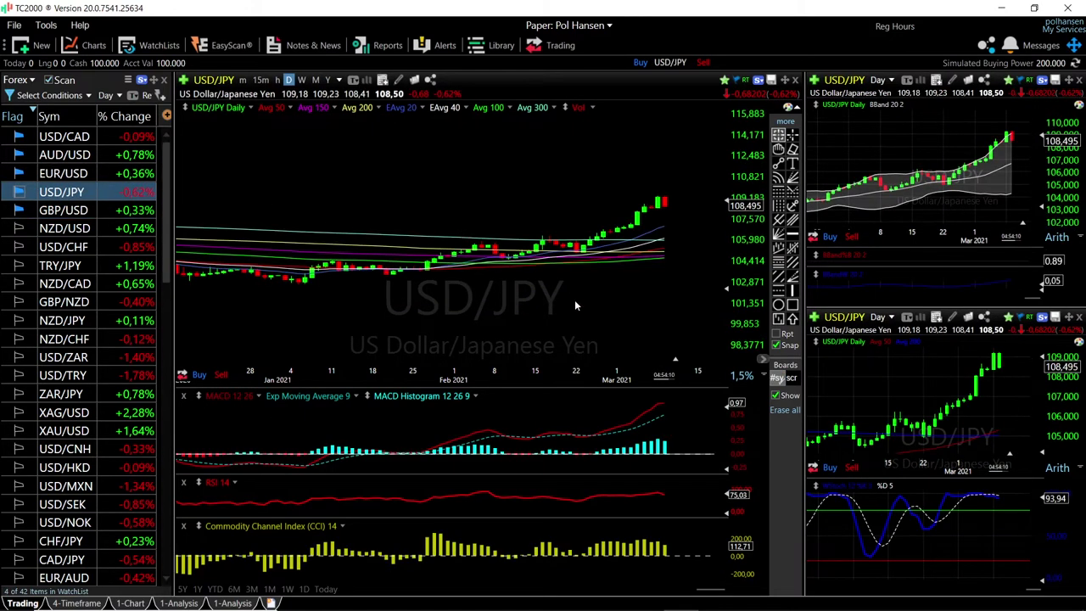
scroll(638, 266, up, 5)
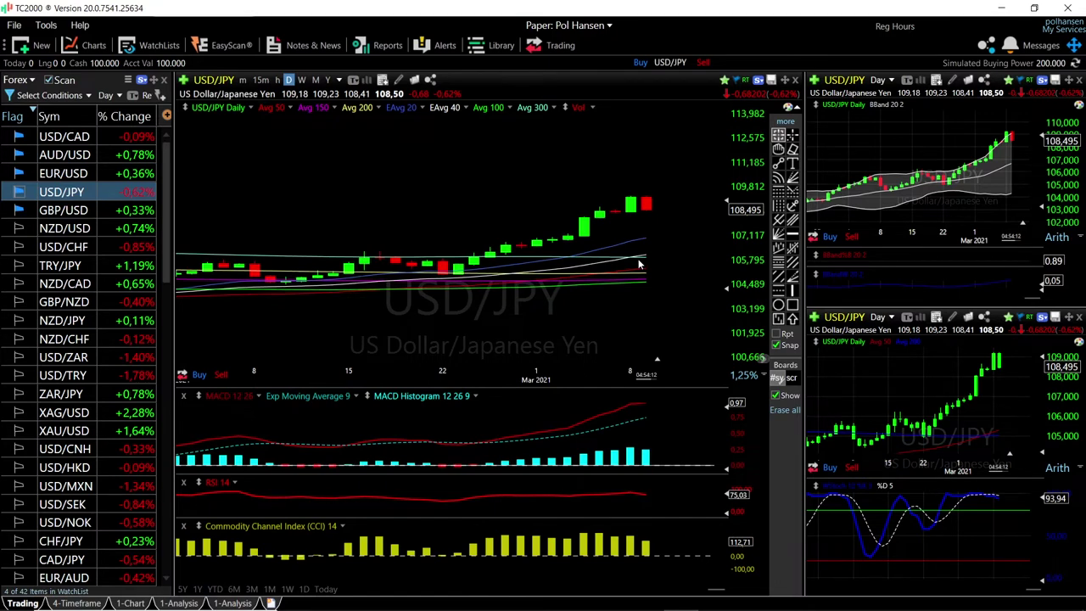
scroll(638, 265, down, 1)
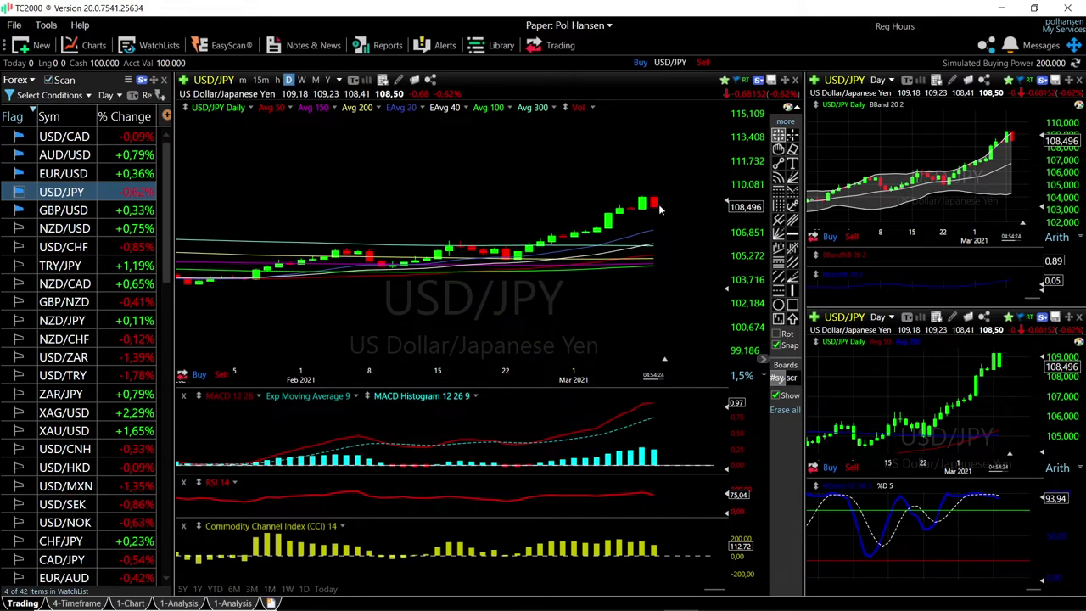
mouse_move(664, 217)
scroll(525, 246, down, 5)
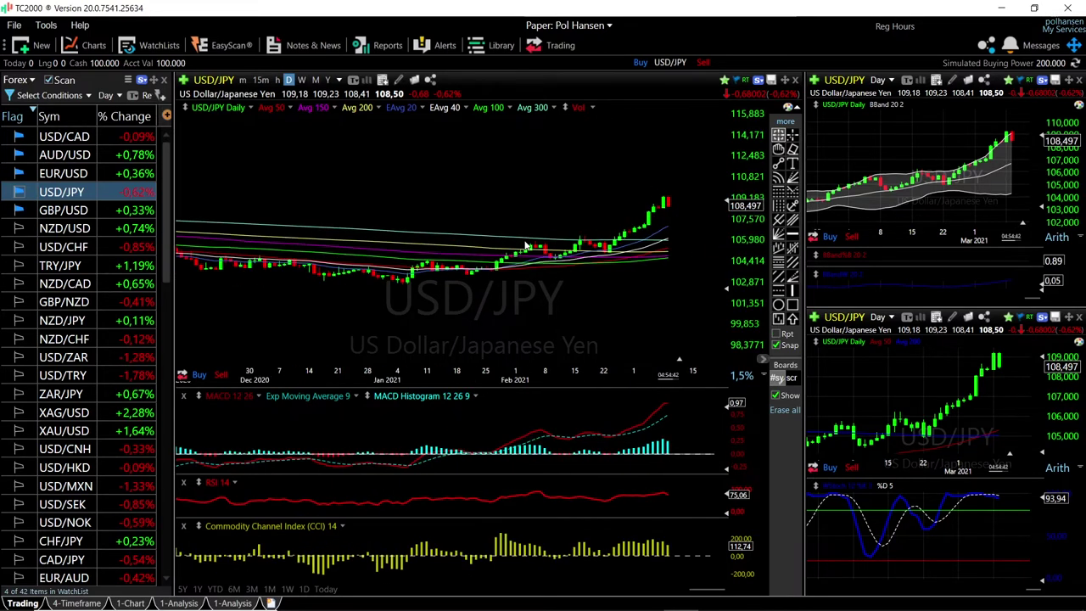
scroll(525, 246, down, 5)
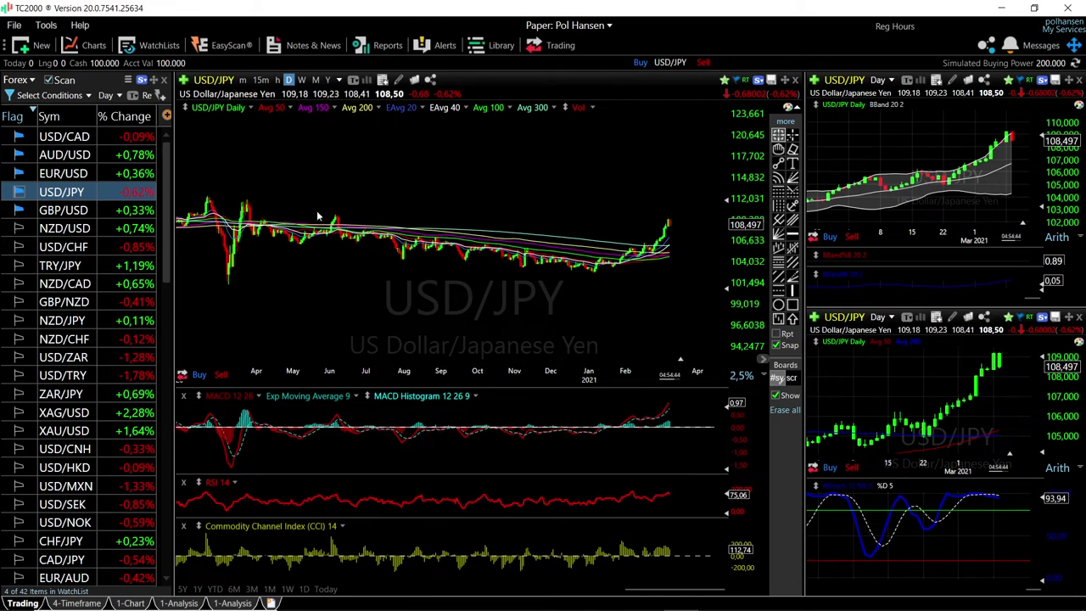
scroll(590, 265, down, 5)
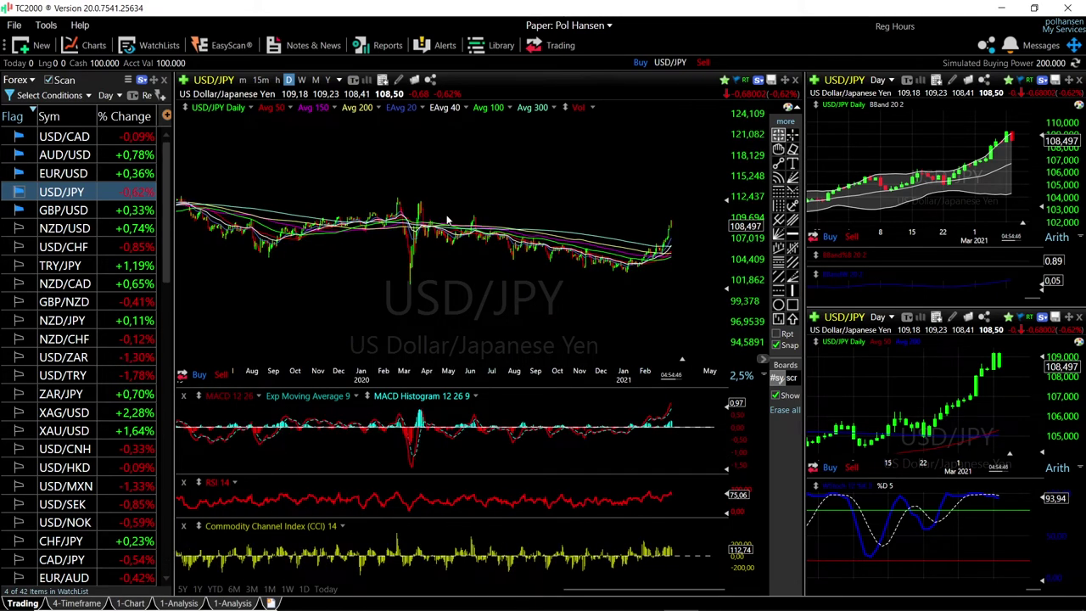
Zoom back in on USD/JPY's early-March 2021 rally, then load EUR/USD
scroll(643, 229, up, 5)
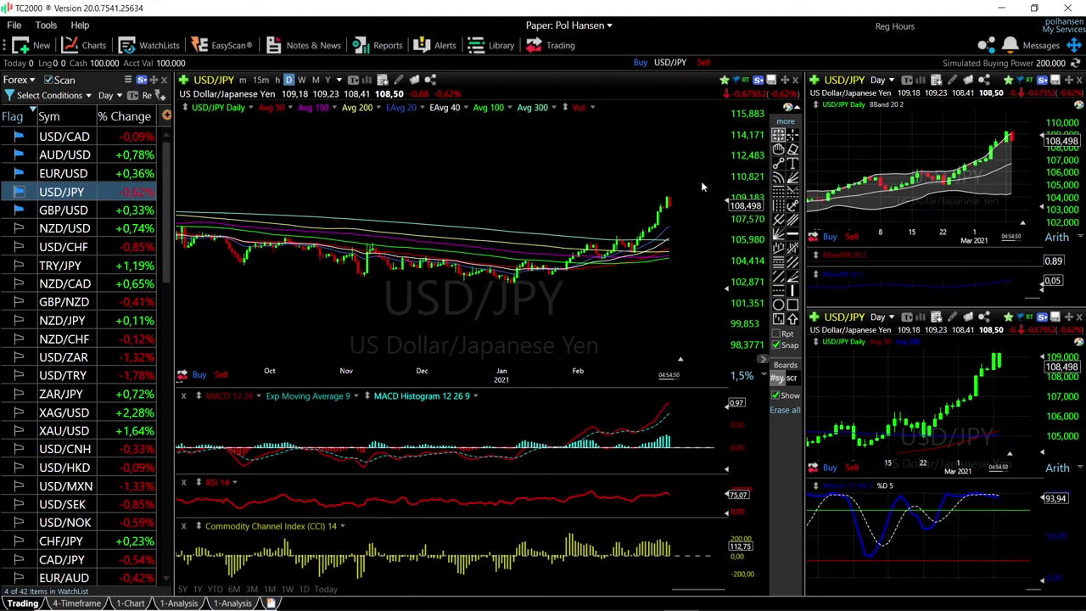
scroll(619, 286, up, 3)
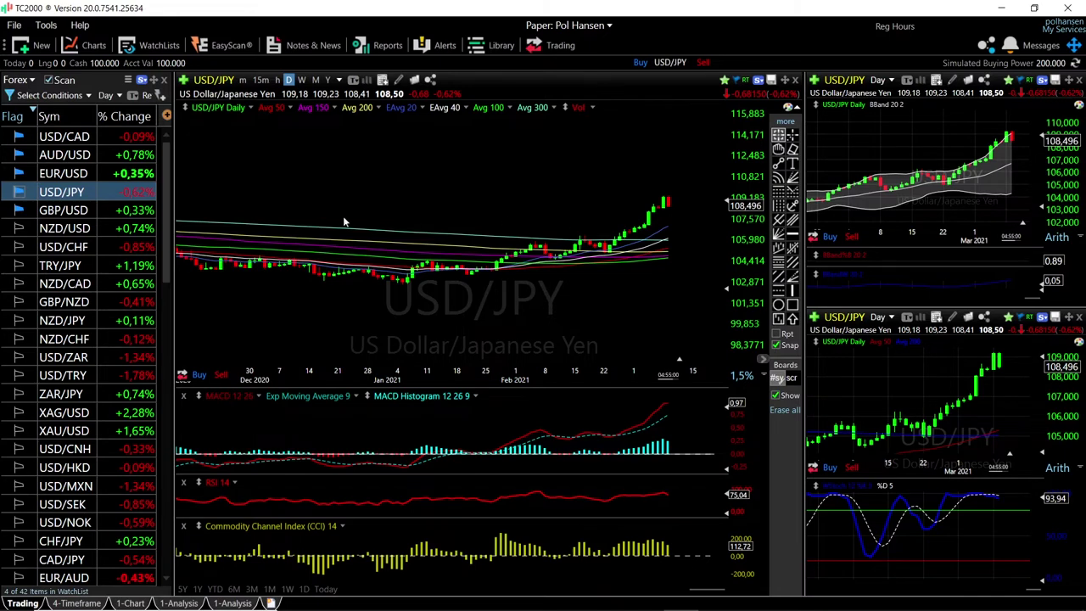
click(81, 173)
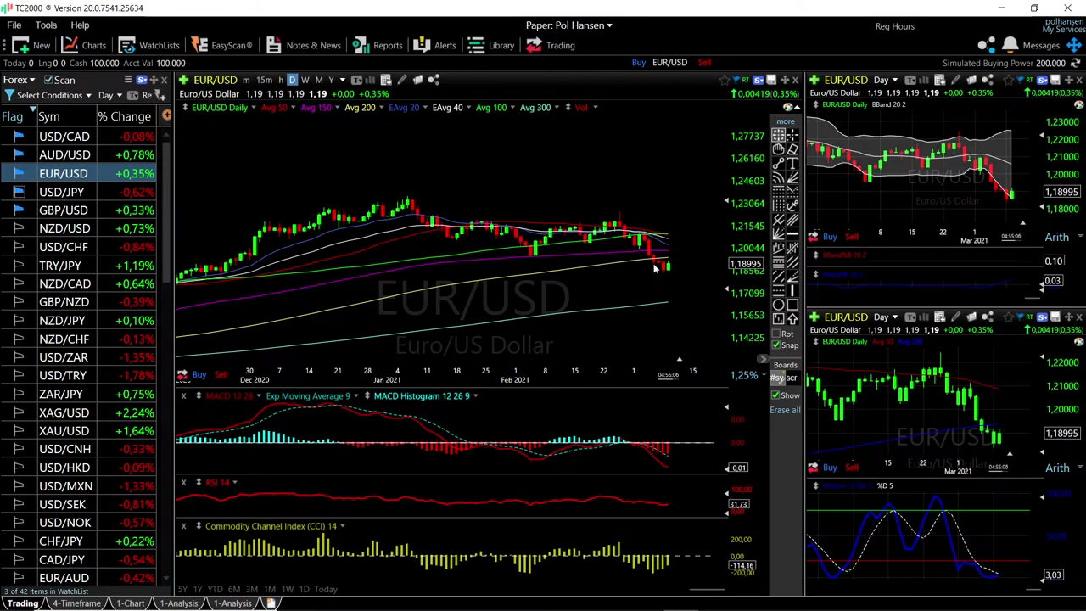
Zoom the EUR/USD daily chart in and out around its latest candles
scroll(685, 289, up, 2)
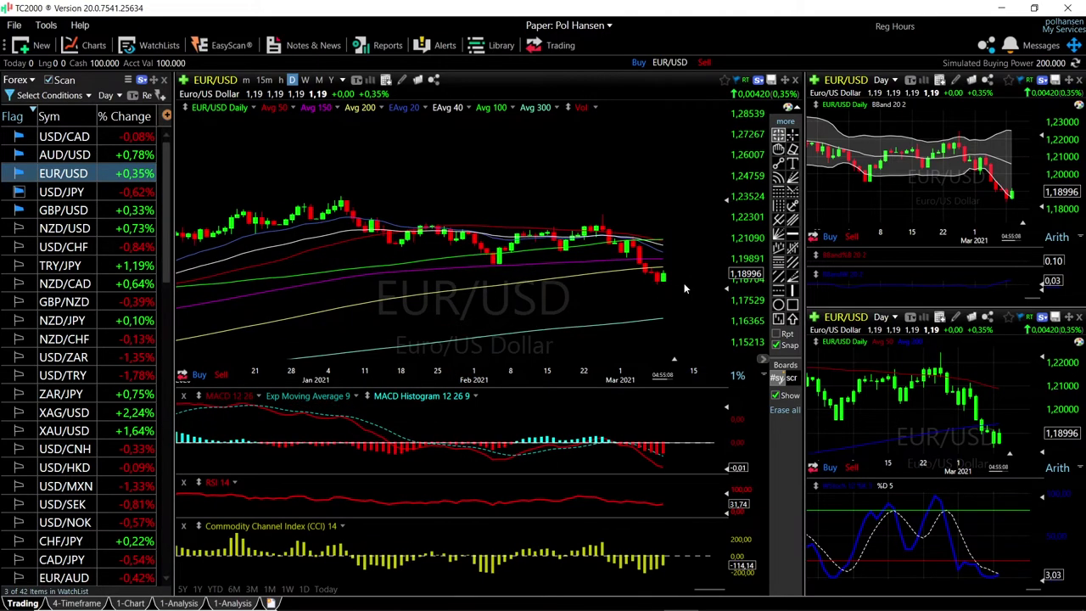
scroll(686, 290, down, 2)
scroll(686, 289, up, 3)
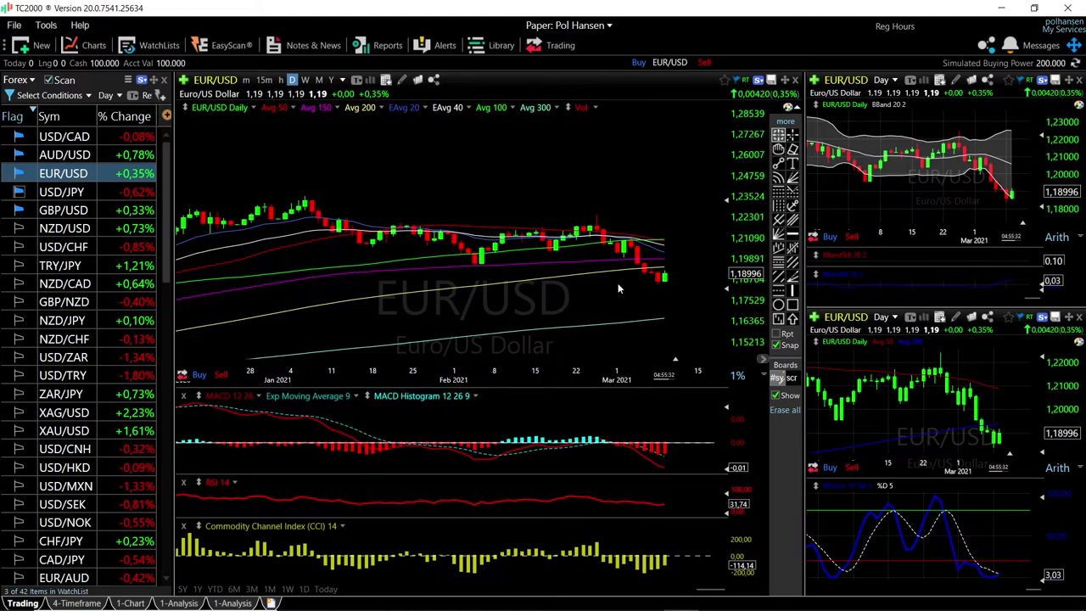
scroll(618, 282, down, 4)
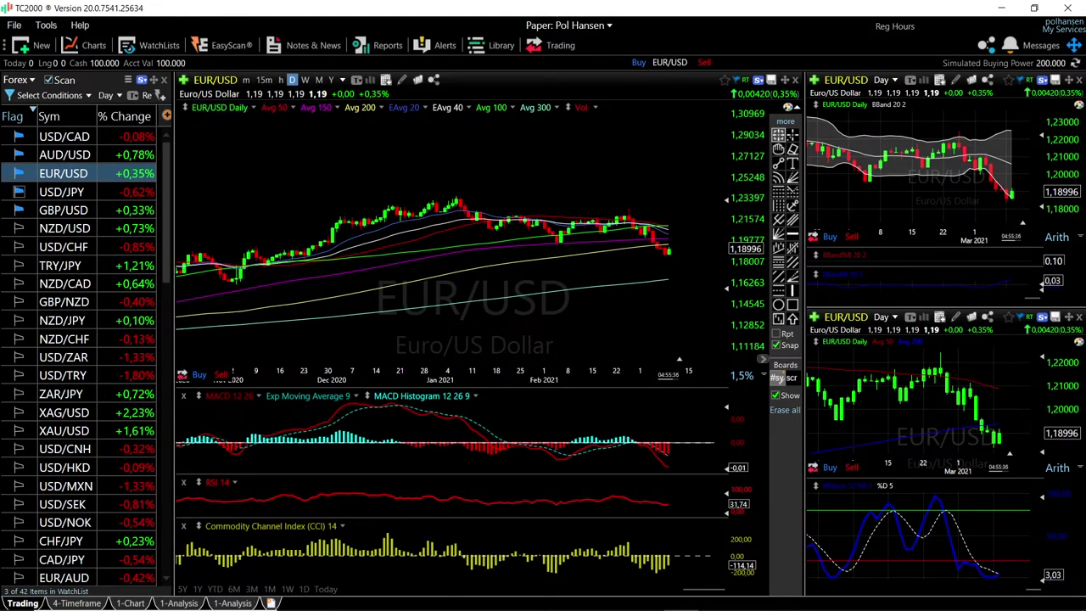
Read a EUR/USD candle's values with the crosshair, then switch the charts to AUD/USD
mouse_move(456, 195)
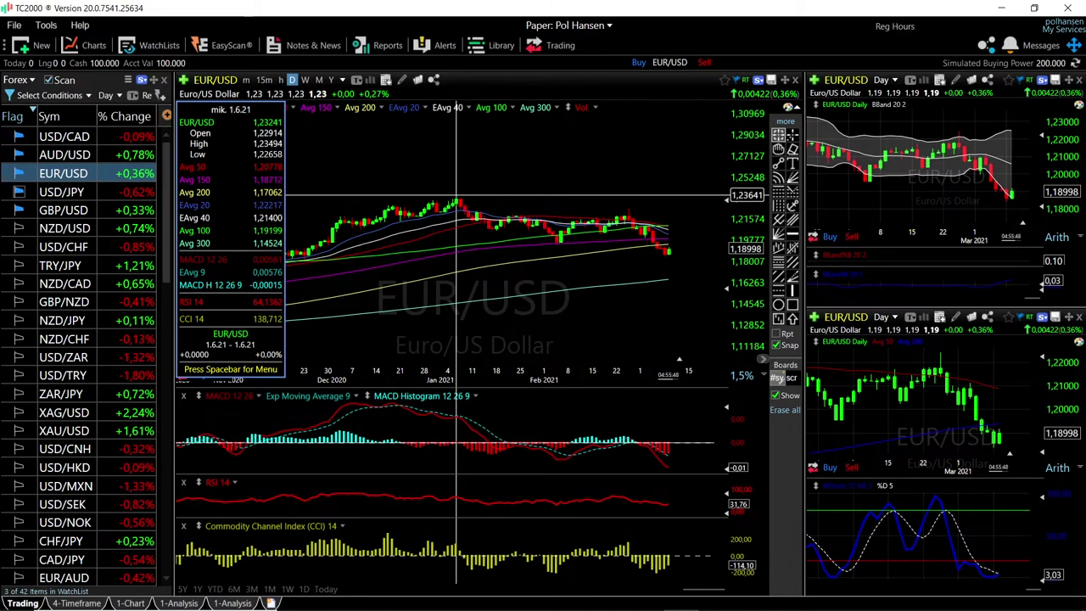
drag(458, 195, 458, 195)
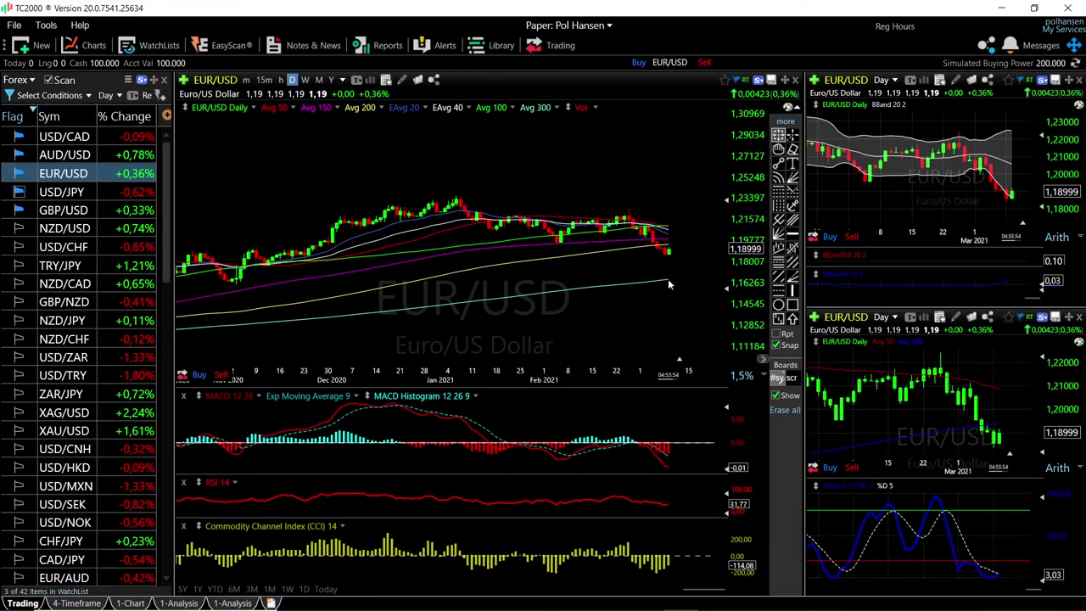
drag(668, 279, 669, 279)
key(Up)
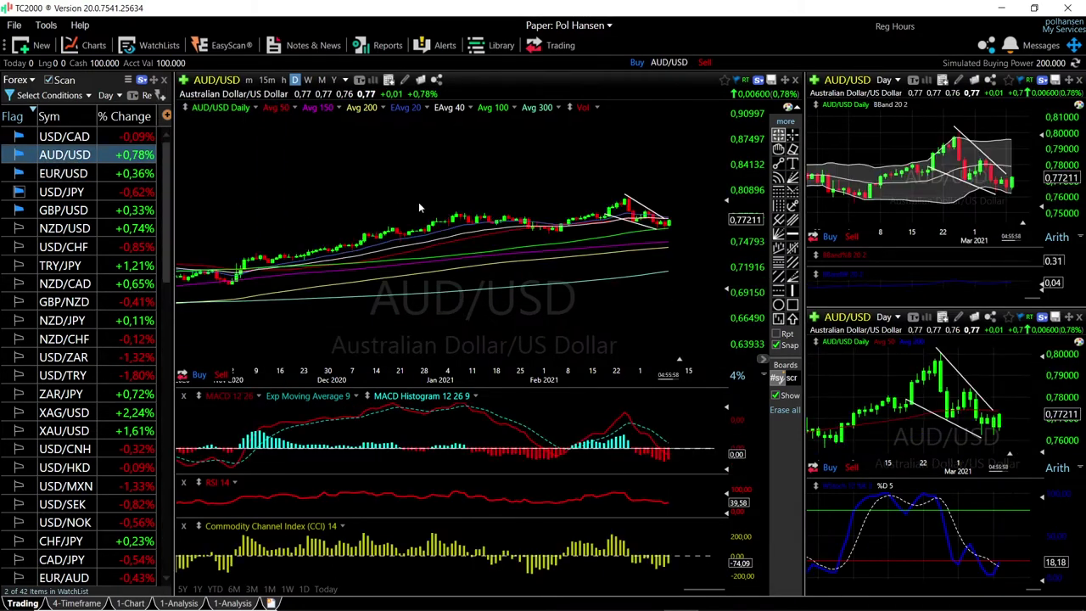
Zoom in and out on the latest AUD/USD daily candles near 0.77211
scroll(510, 269, up, 5)
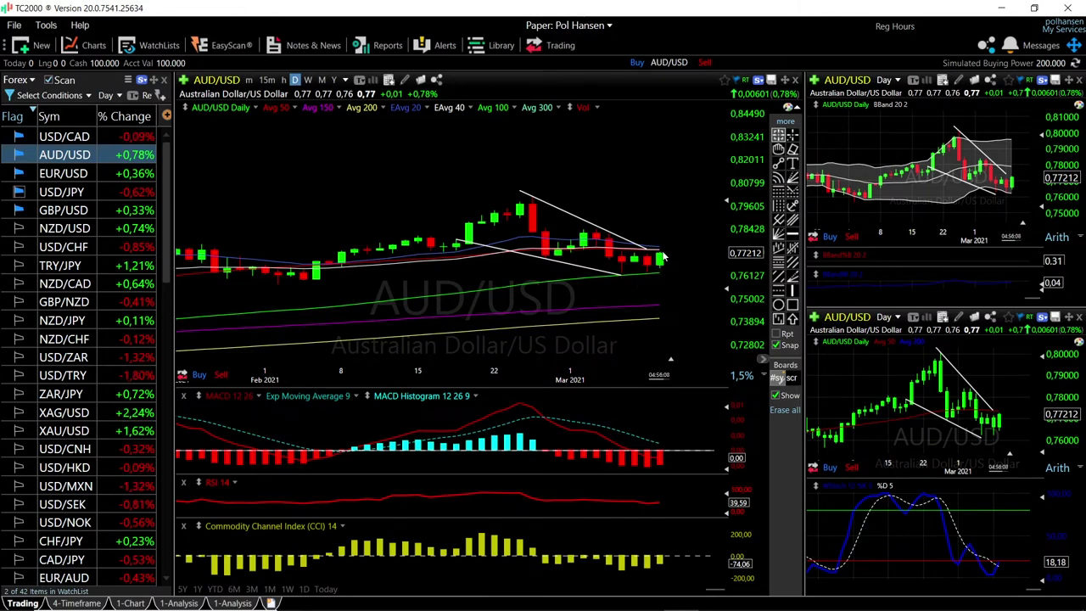
scroll(662, 257, up, 3)
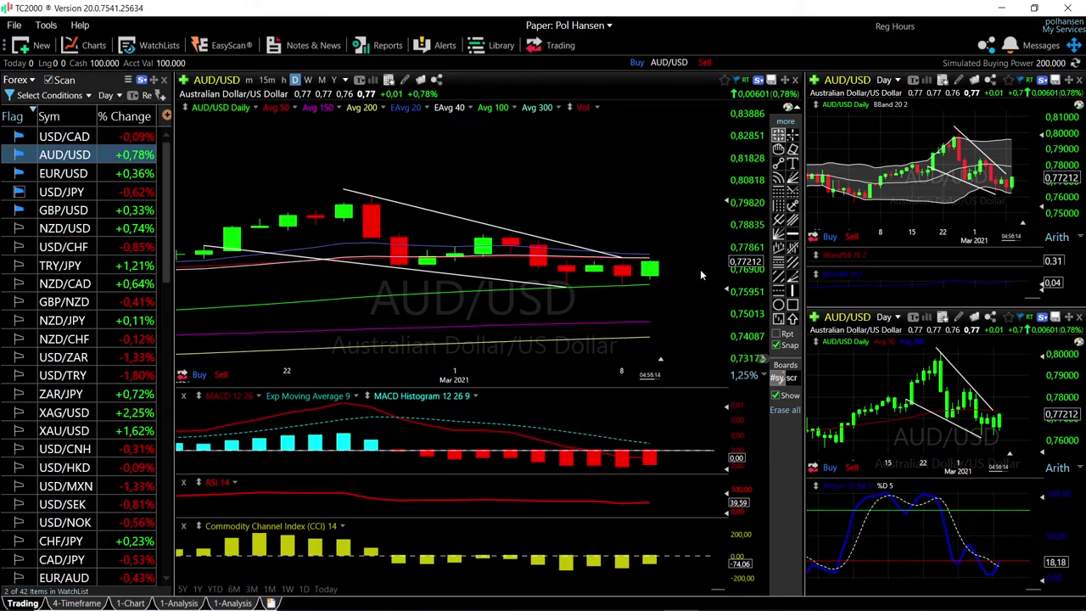
scroll(647, 264, down, 3)
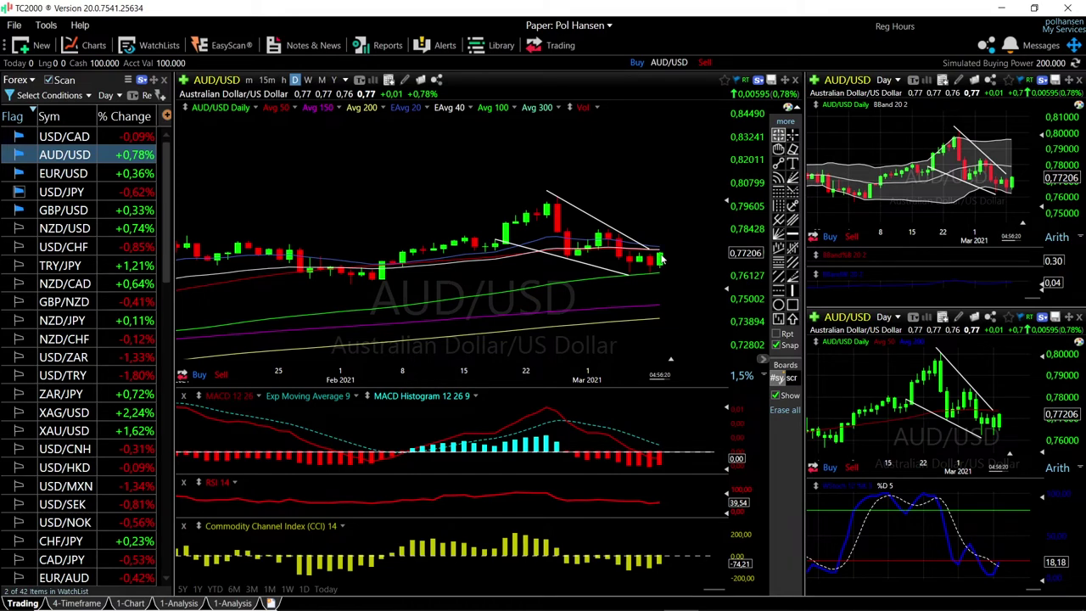
Measure the percent rise from AUD/USD's last candle, check a candle's values, then load USD/CAD
drag(660, 258, 671, 229)
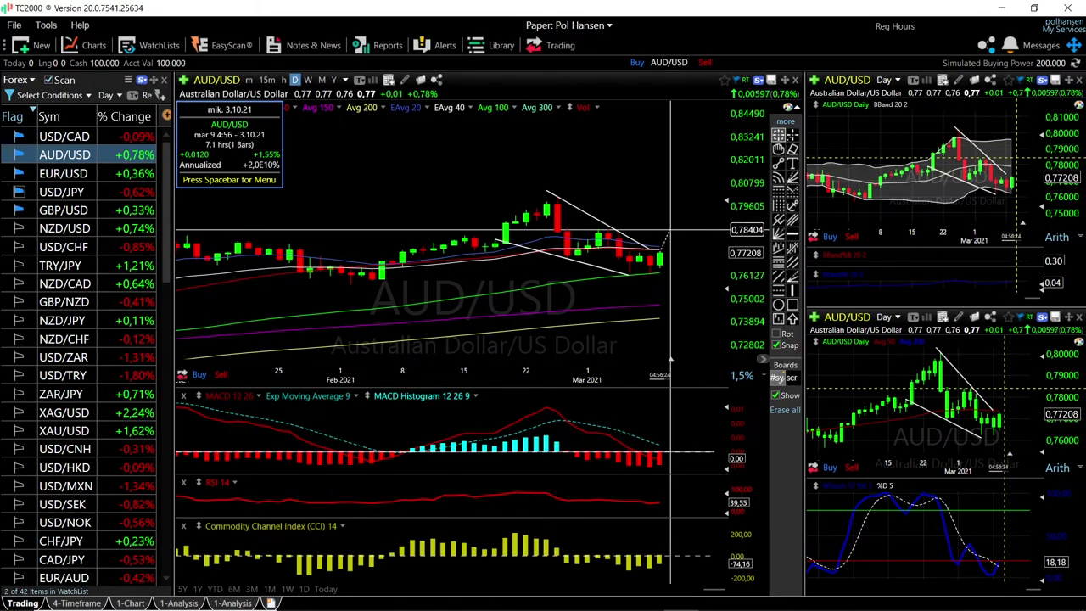
drag(671, 229, 679, 201)
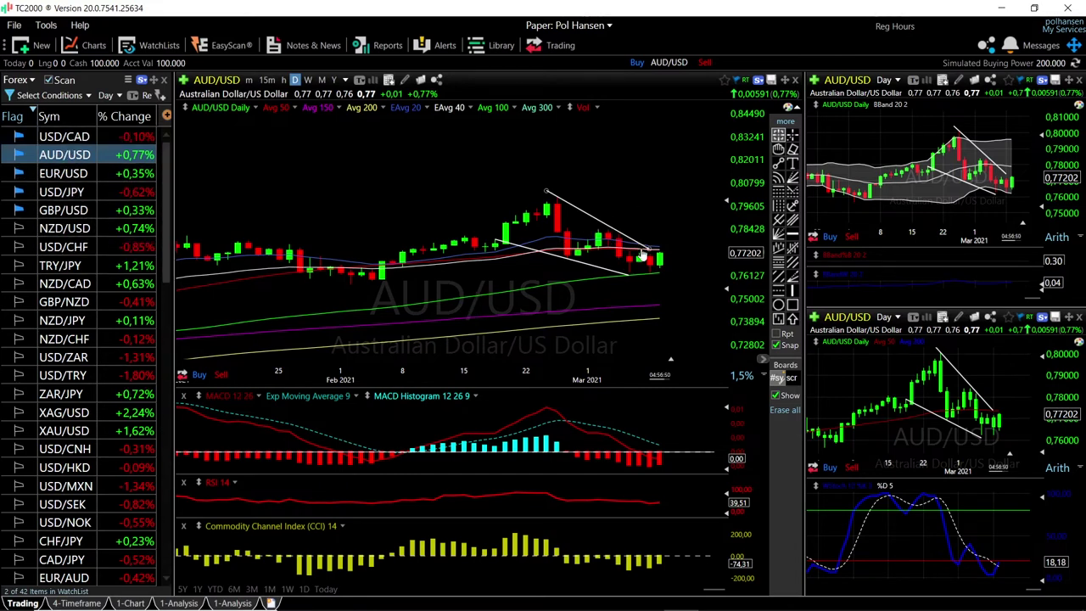
click(660, 305)
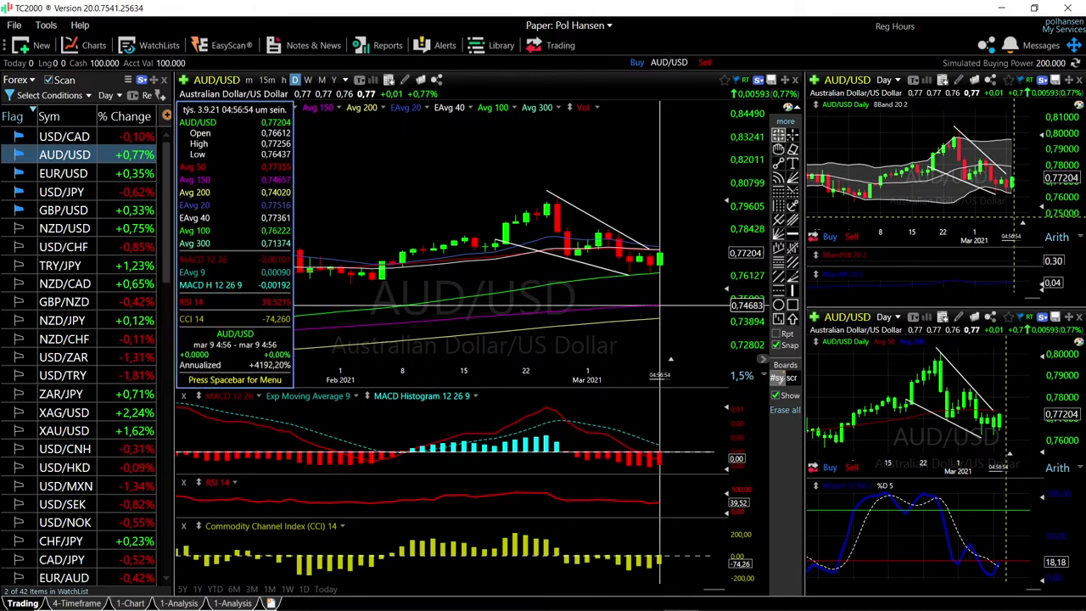
key(Up)
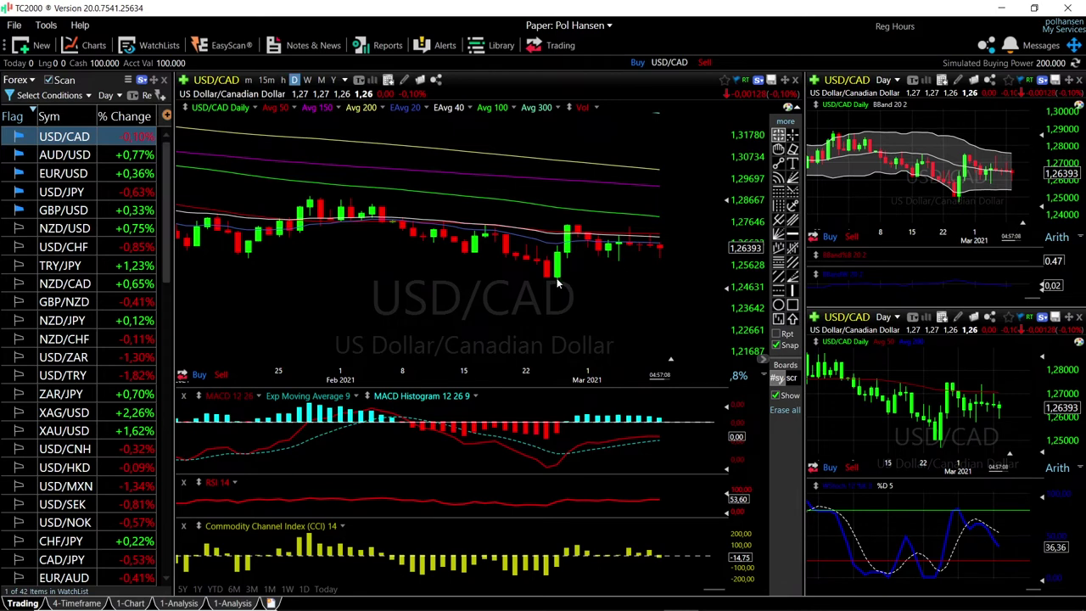
scroll(654, 270, down, 4)
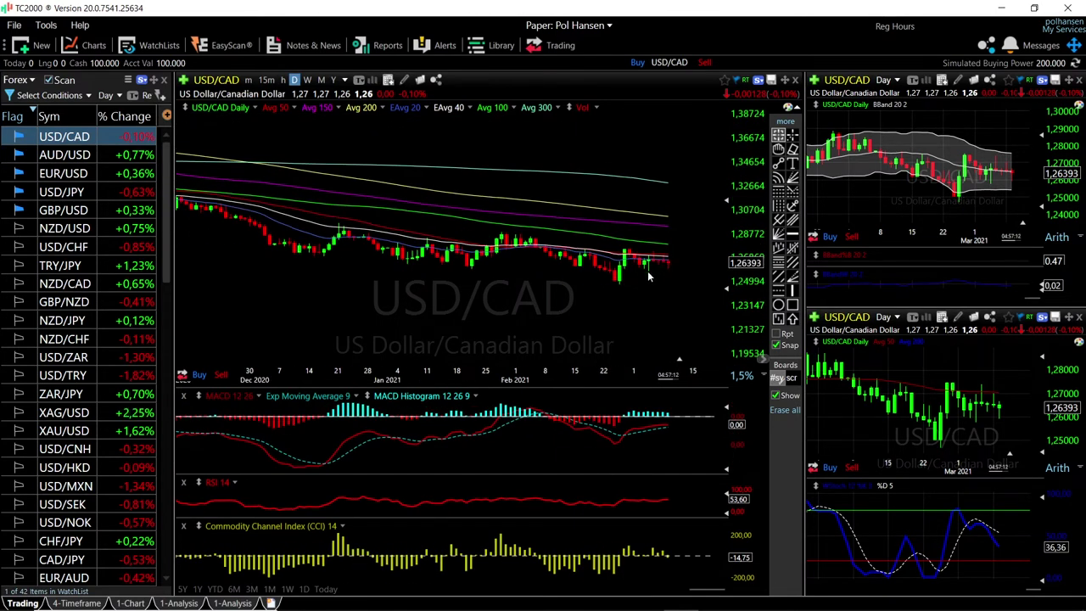
click(648, 273)
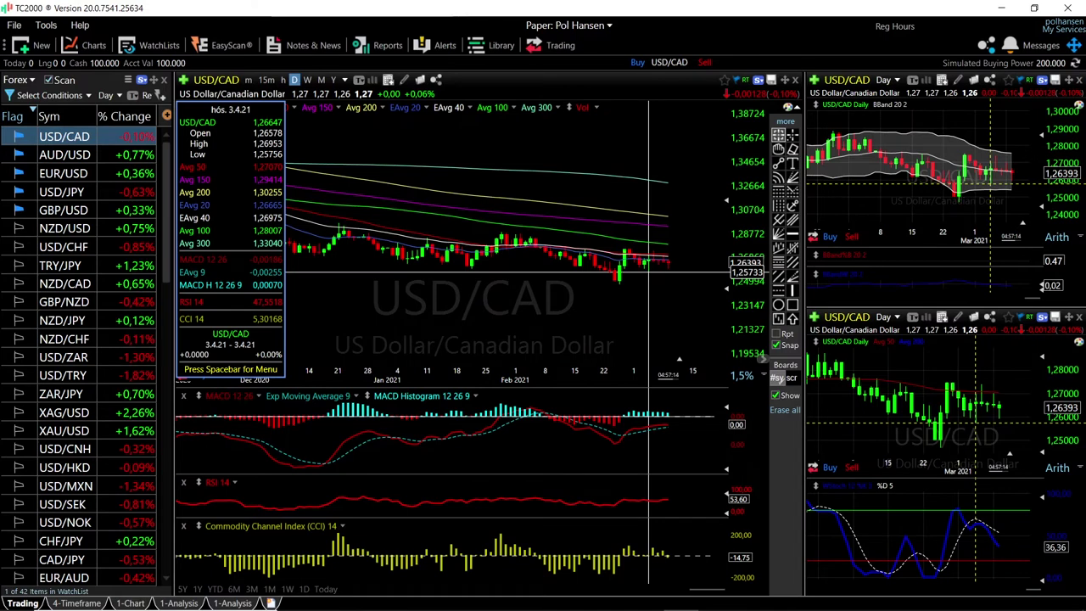
drag(626, 280, 619, 284)
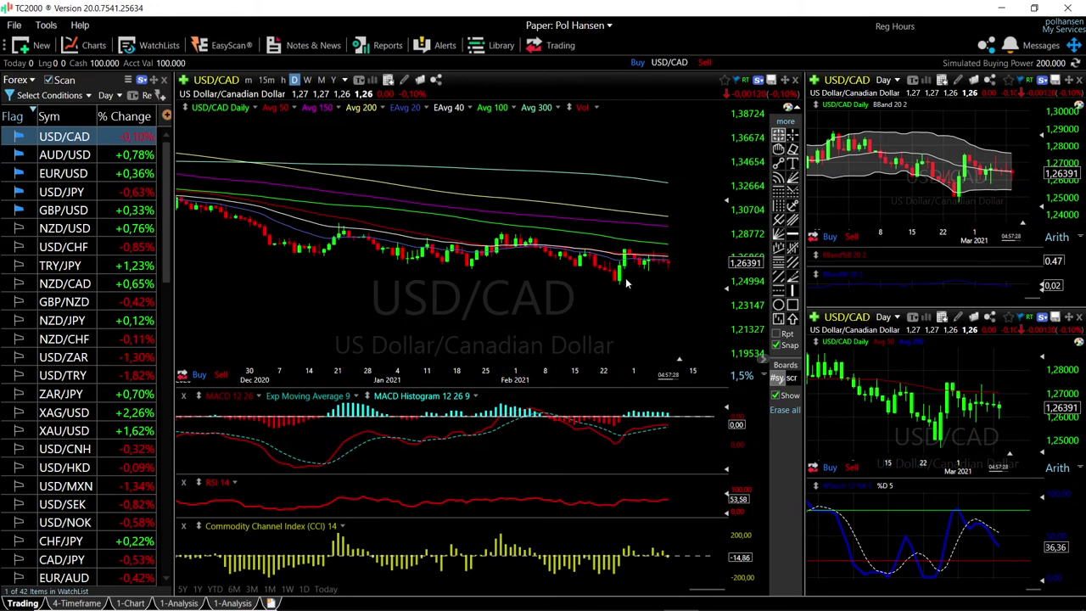
scroll(629, 304, down, 2)
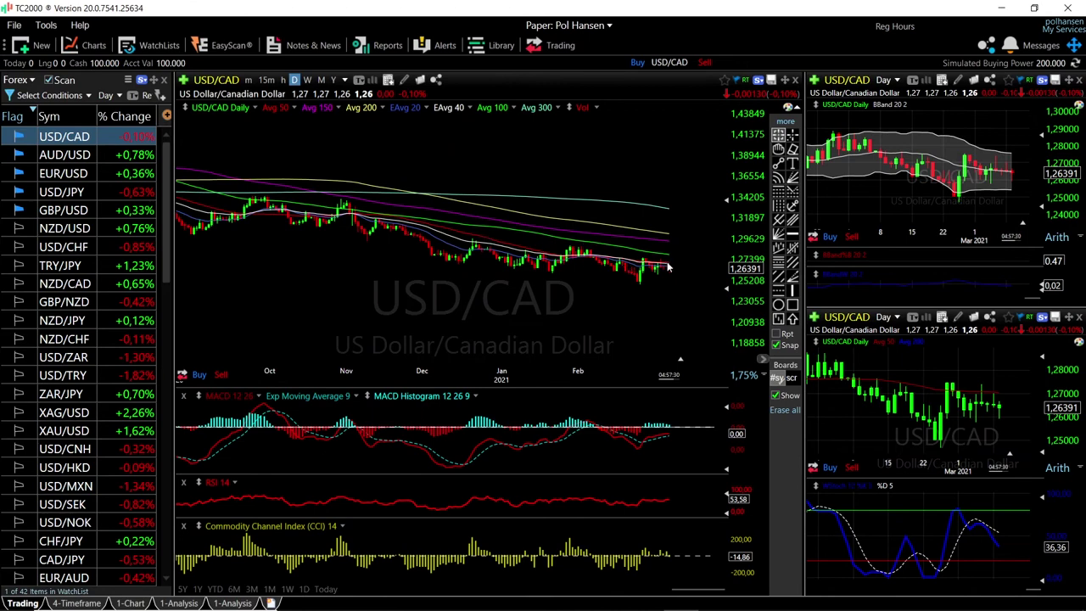